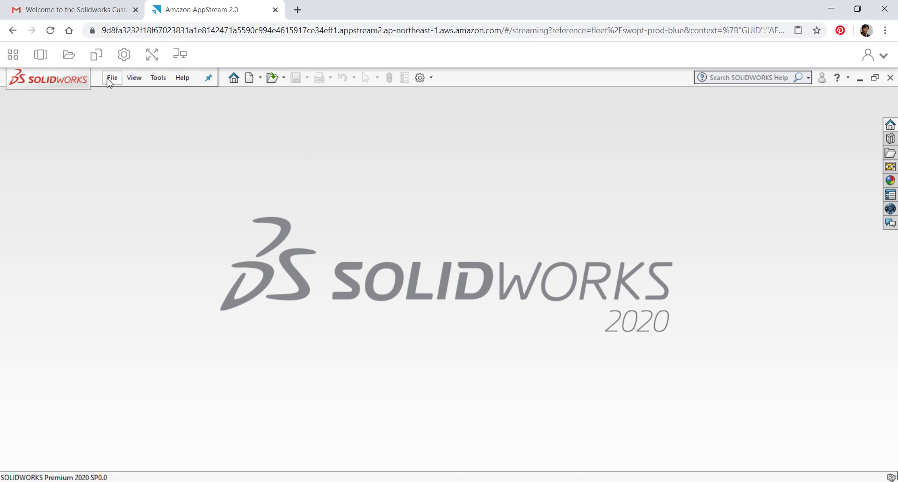
Create a new assembly document.
click(112, 77)
click(131, 95)
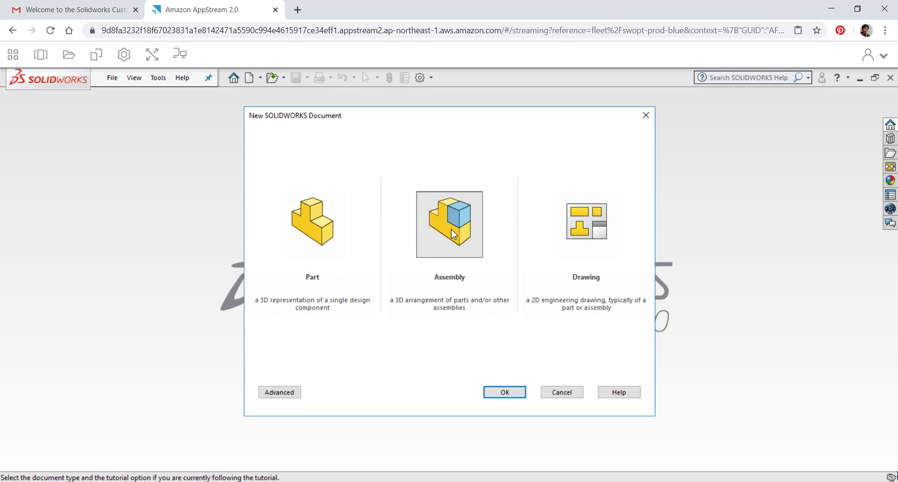
click(510, 392)
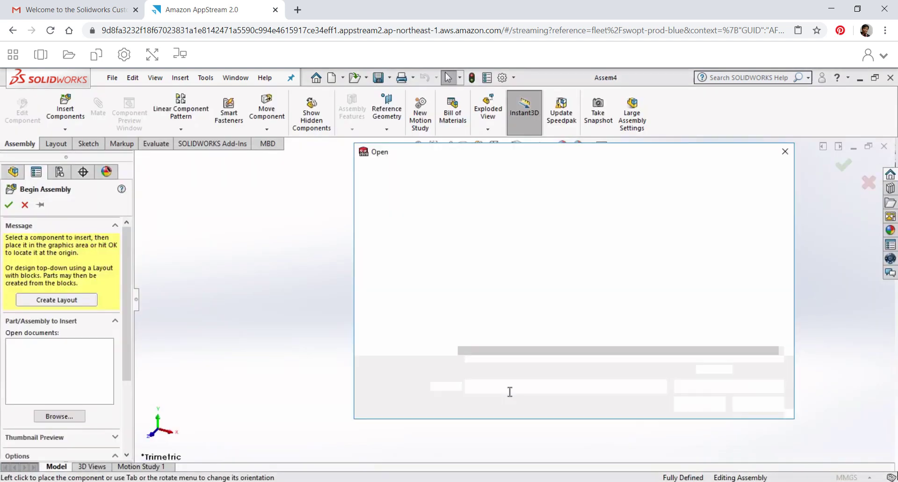
Insert cat-top-right.SLDPRT and place it as the fixed first component of Assem4.
drag(501, 157, 471, 159)
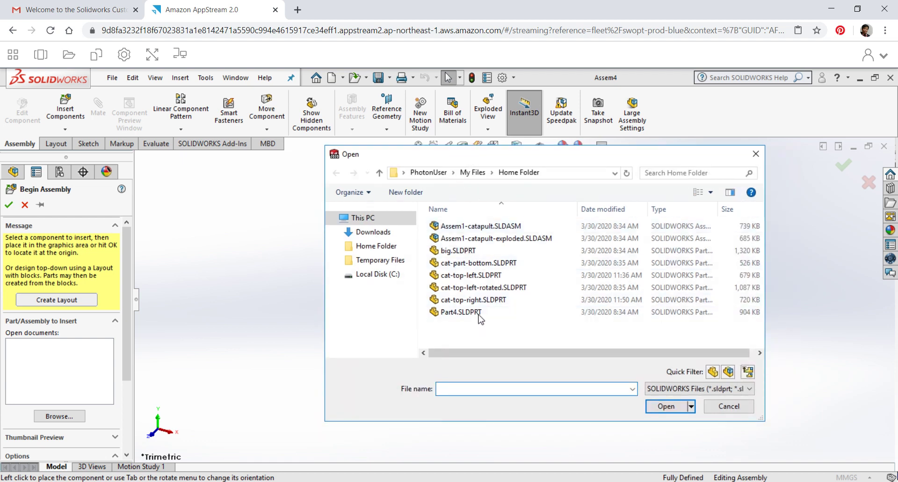
click(451, 300)
click(666, 407)
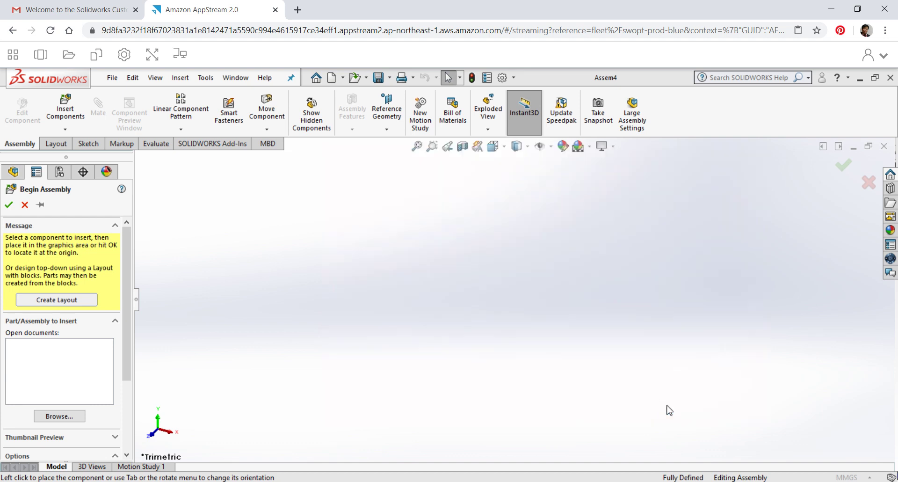
click(467, 314)
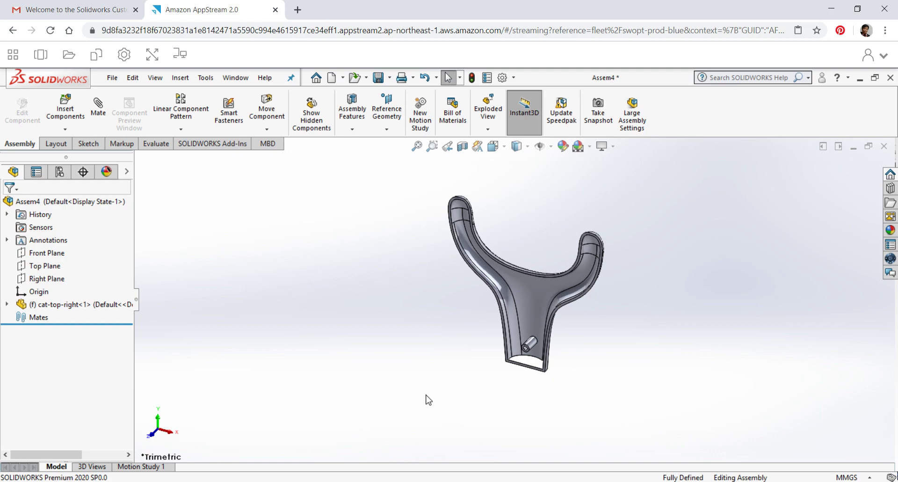
key(alt+Tab)
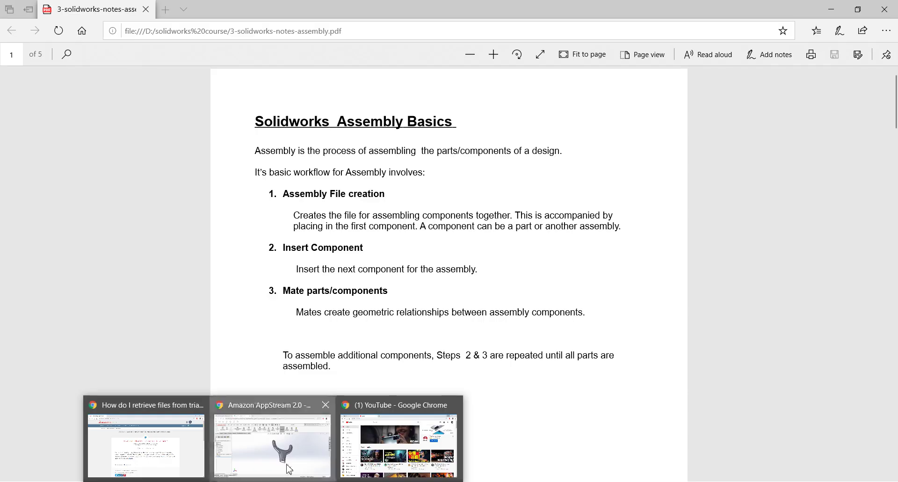
click(286, 467)
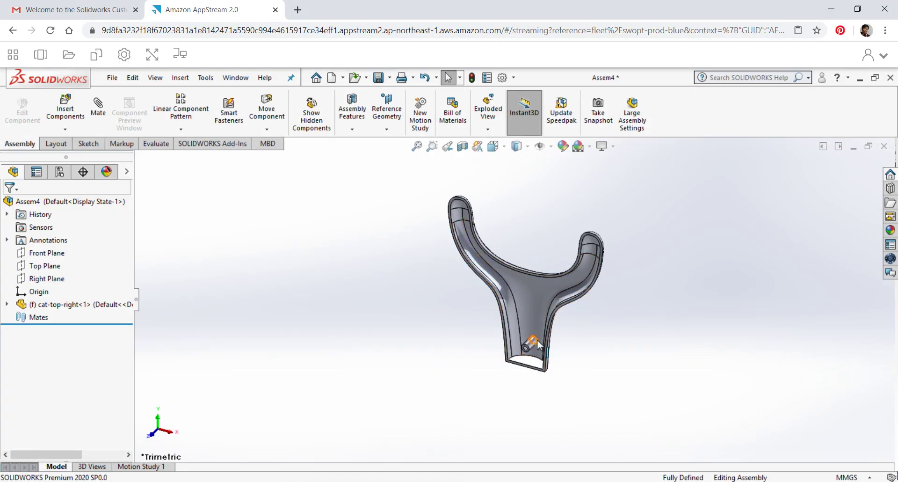
Insert cat-top-left.SLDPRT and place it beside the cat-top-right half.
click(69, 112)
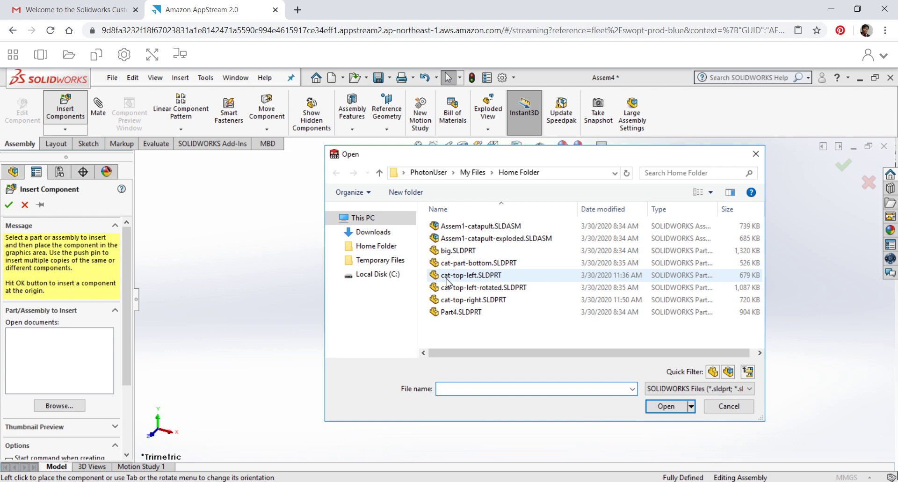
click(468, 275)
click(666, 406)
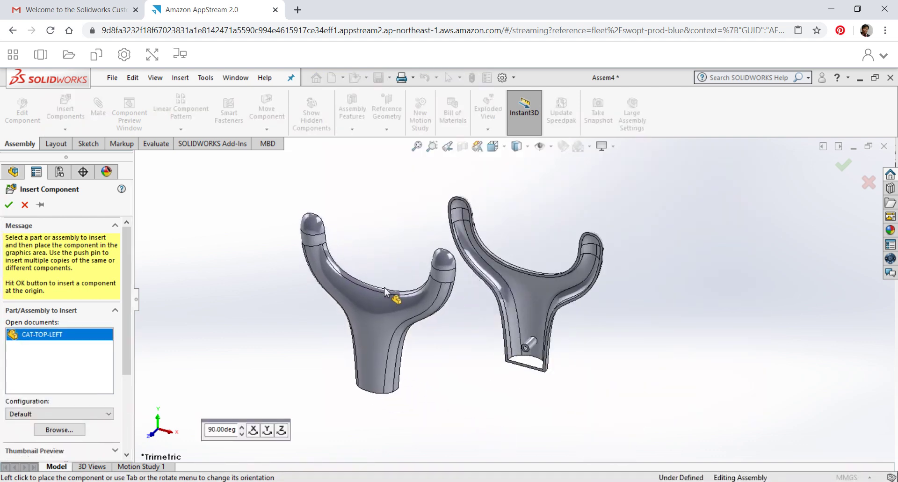
click(384, 286)
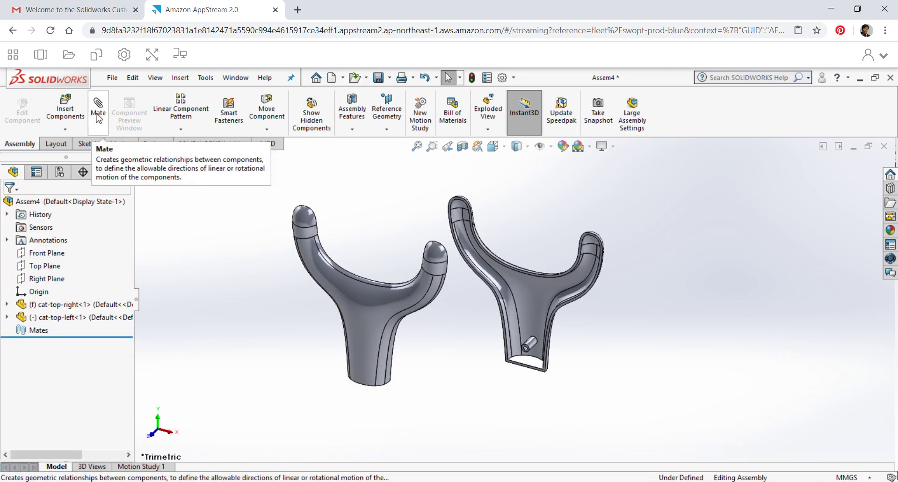
Start the Mate command and orbit in close on the cat-top-right pin.
key(ctrl+Right)
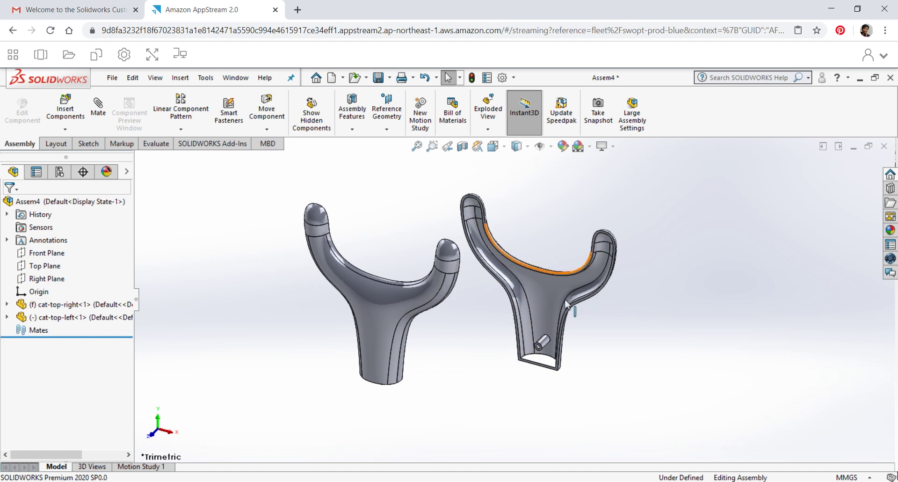
middle_drag(615, 329, 597, 315)
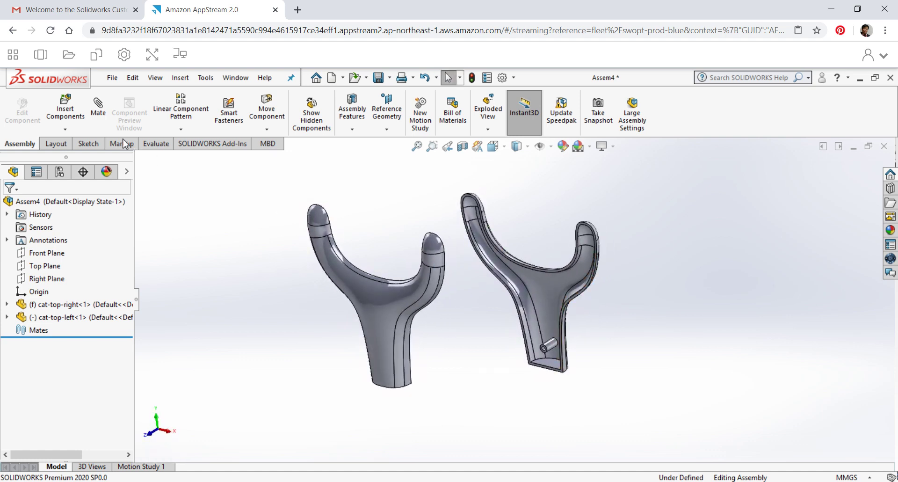
click(98, 112)
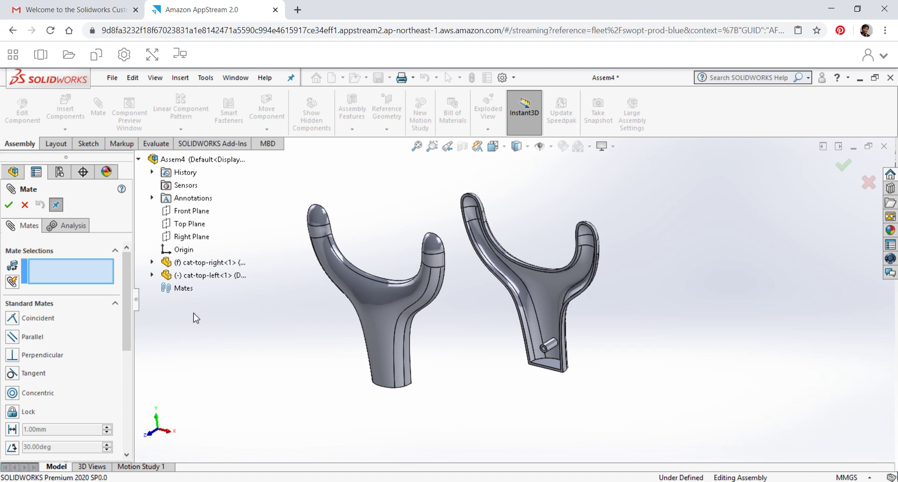
drag(128, 342, 129, 400)
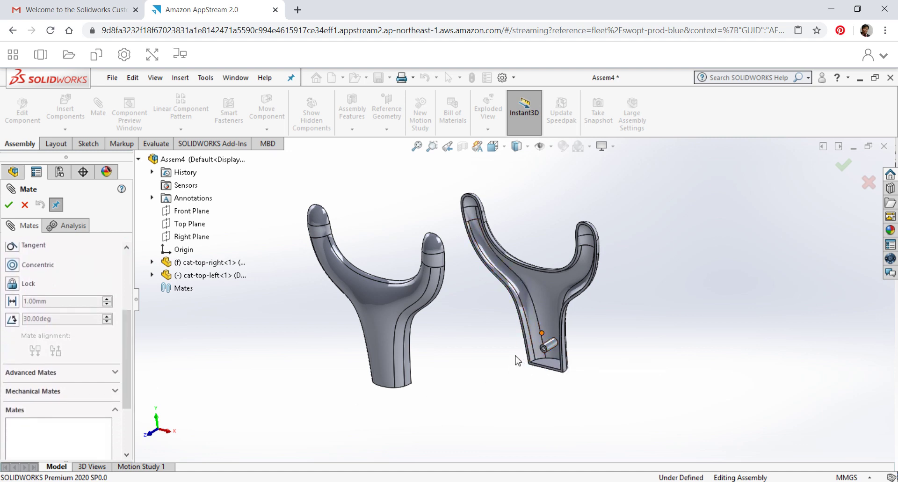
middle_drag(481, 369, 559, 357)
scroll(501, 322, down, 5)
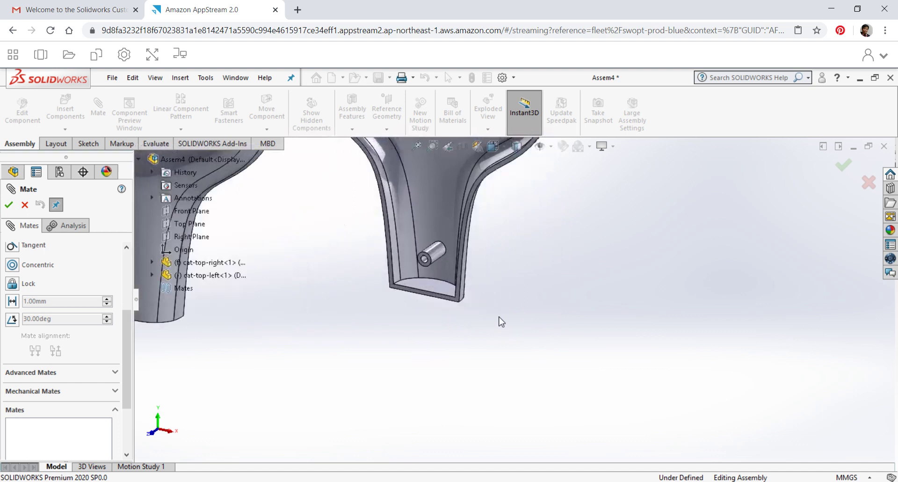
Add a Concentric mate between the cat-top-right pin and the cat-top-left pin.
click(14, 265)
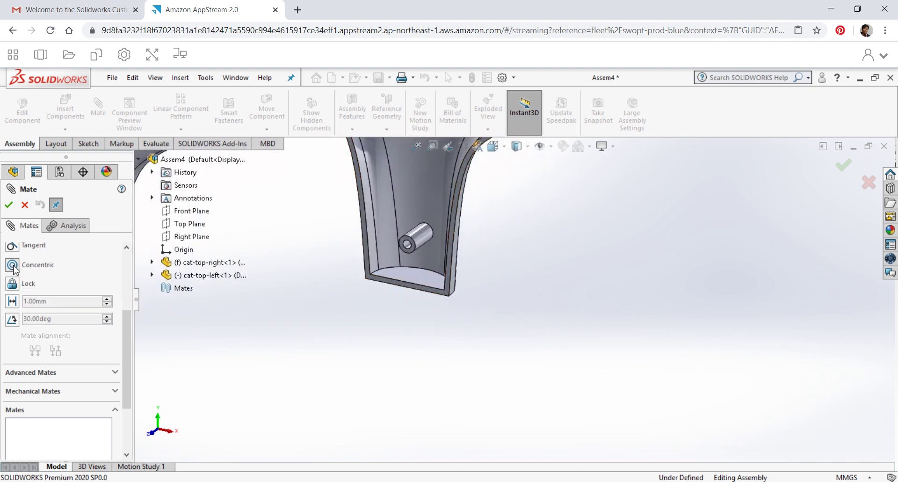
click(409, 248)
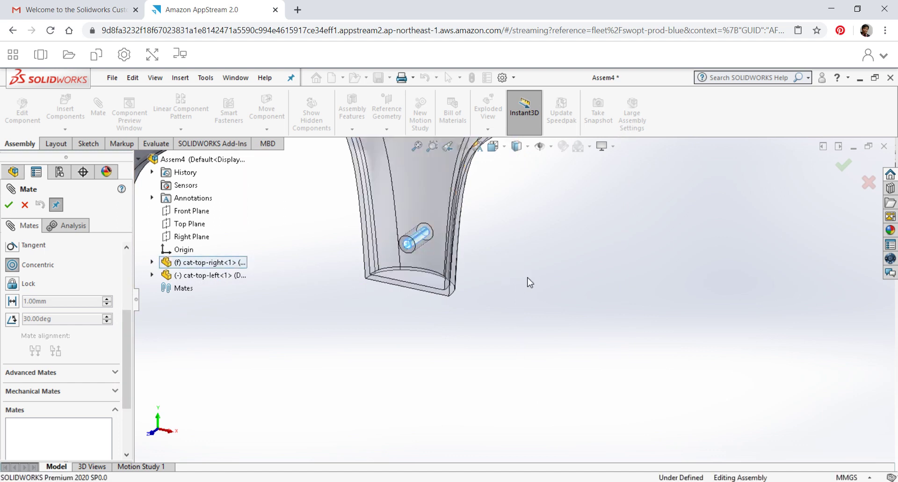
scroll(523, 278, up, 3)
middle_drag(415, 283, 335, 281)
scroll(356, 286, down, 3)
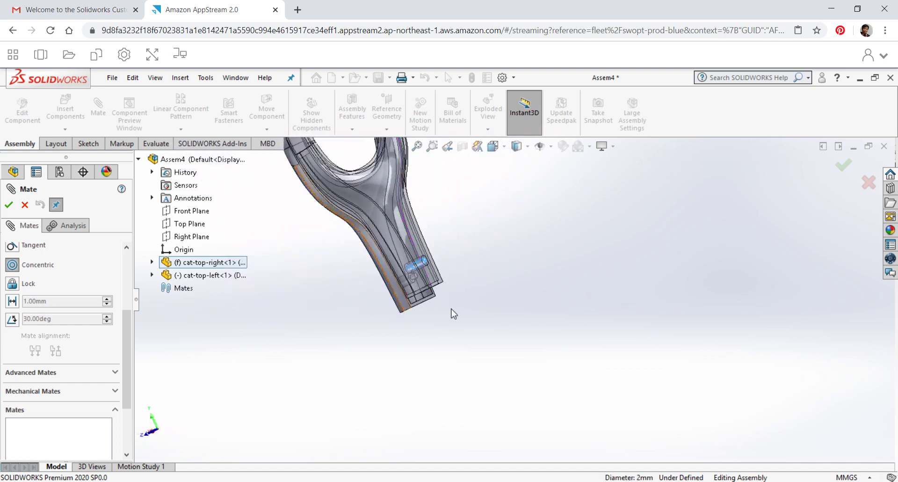
scroll(420, 303, down, 3)
middle_drag(477, 311, 519, 312)
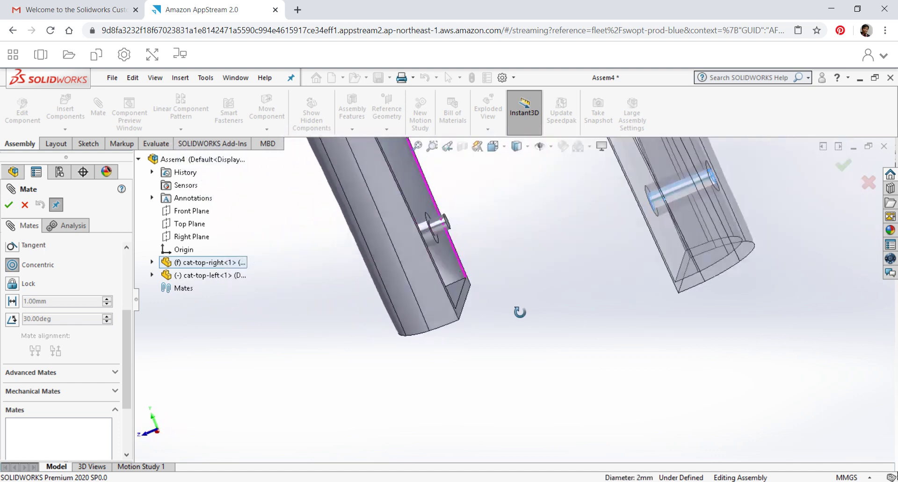
click(438, 231)
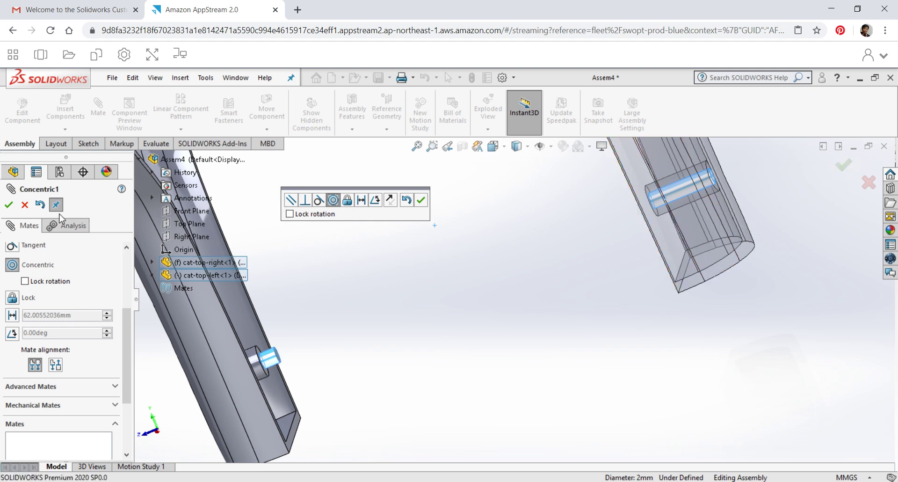
click(8, 206)
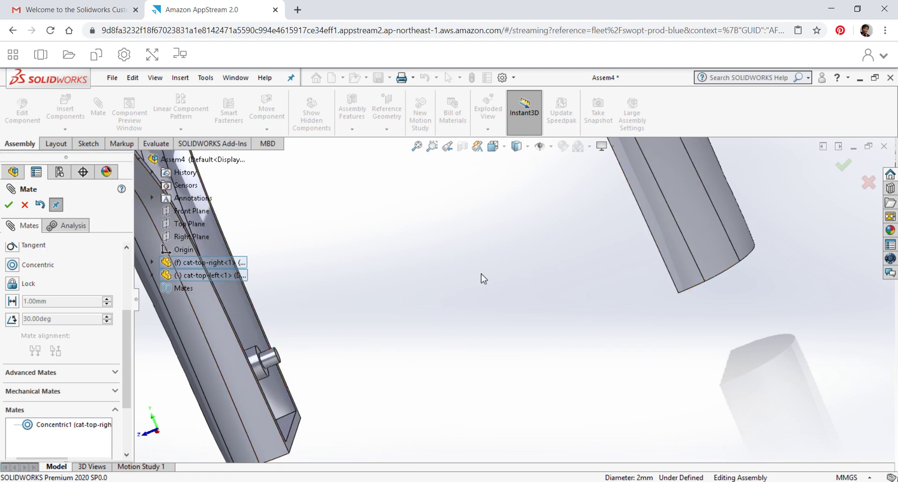
Select the right half's pin end face and set a Distance mate of 0.
mouse_move(473, 279)
middle_down()
mouse_move(463, 289)
mouse_move(512, 277)
middle_up()
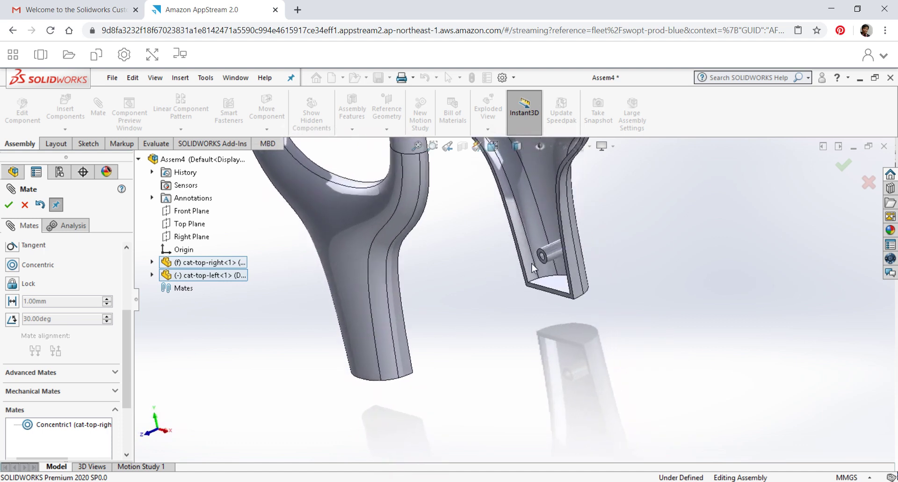
click(543, 254)
middle_drag(486, 299, 456, 309)
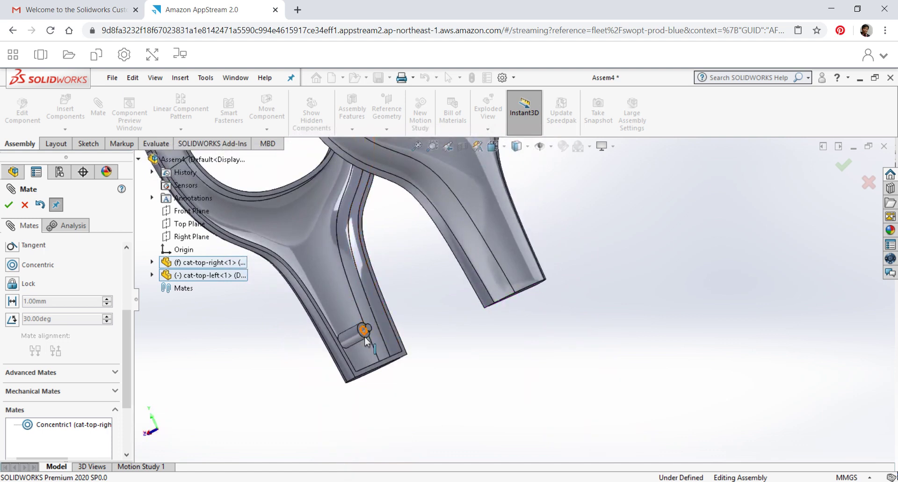
click(12, 302)
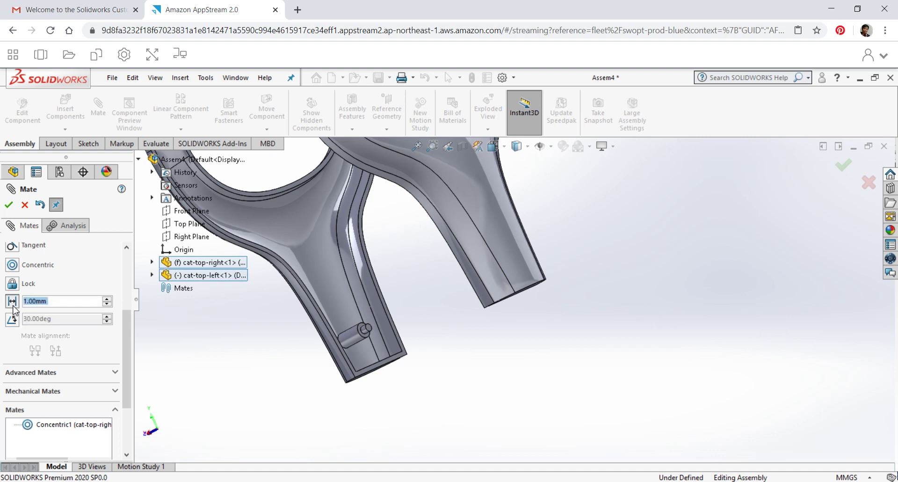
text(0)
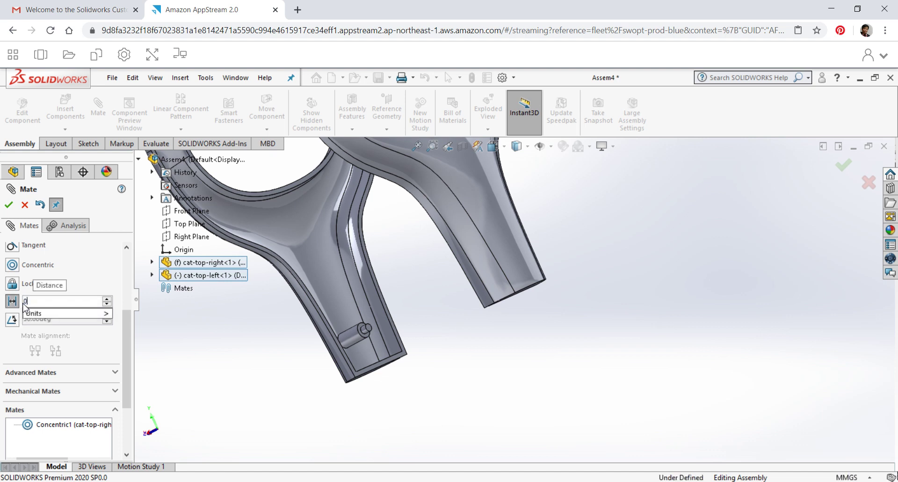
key(Return)
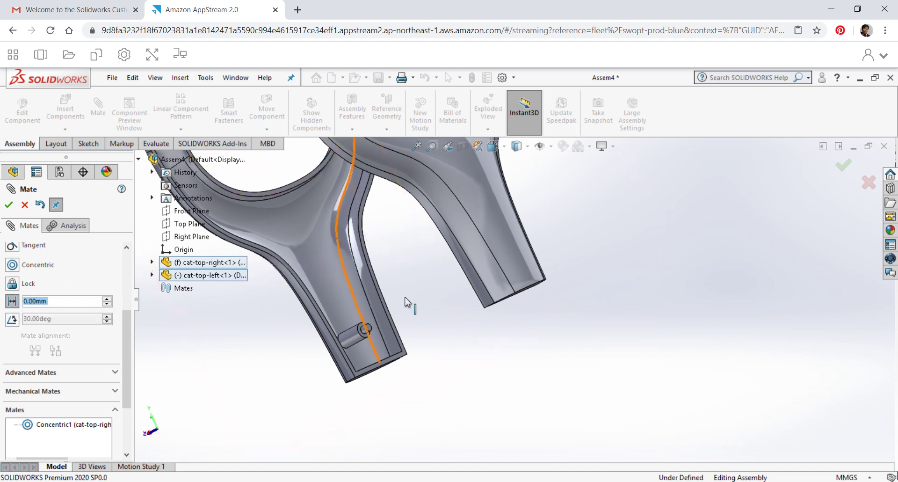
Pick the cylinder end face and the other half's boss ring, then accept the distance mate.
middle_drag(517, 269, 565, 285)
scroll(561, 285, down, 5)
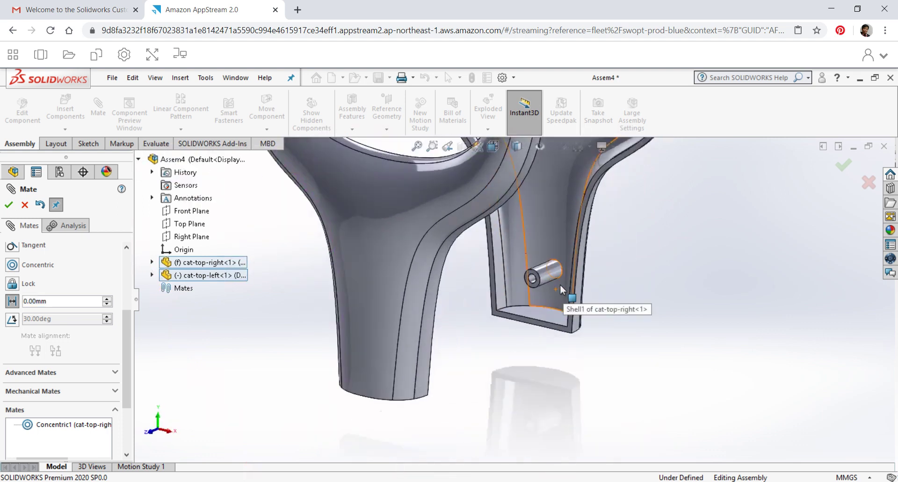
scroll(495, 274, down, 2)
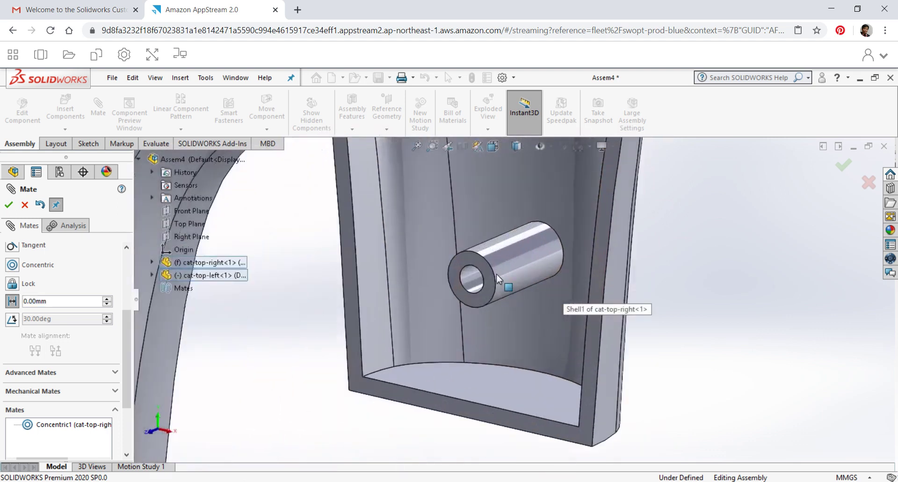
click(459, 265)
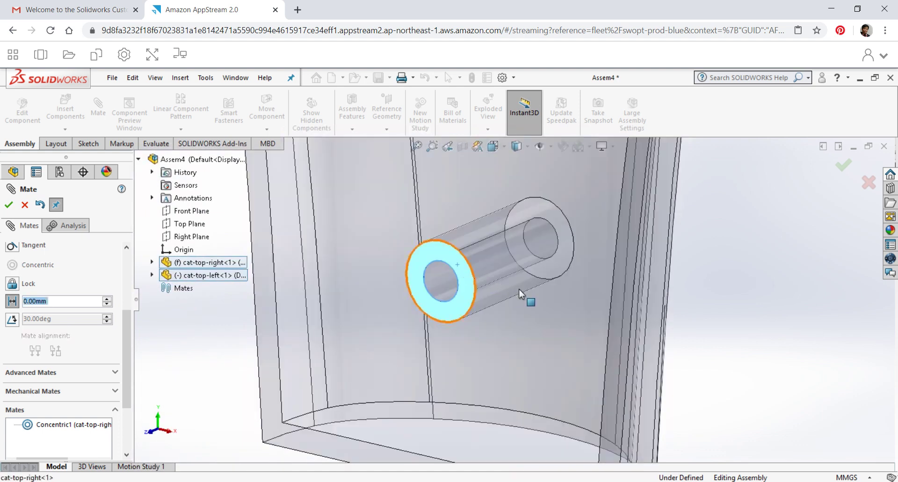
scroll(519, 285, up, 5)
scroll(484, 309, up, 3)
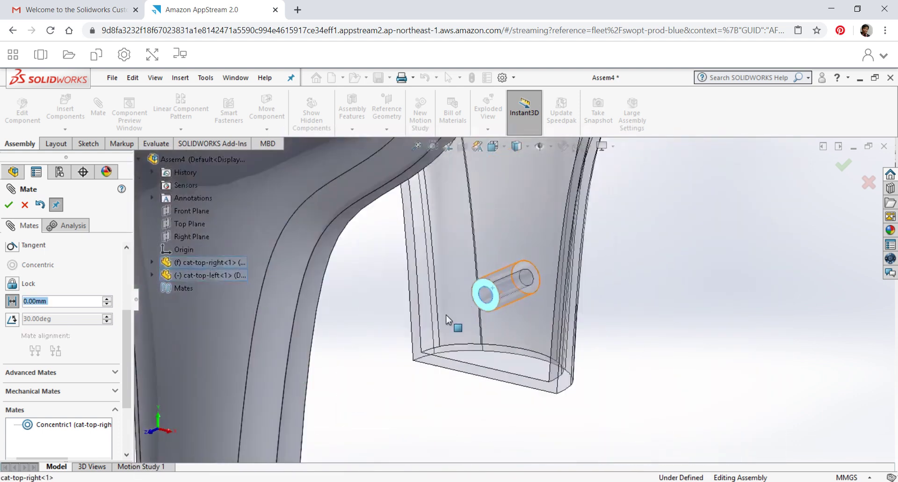
middle_drag(428, 363, 353, 374)
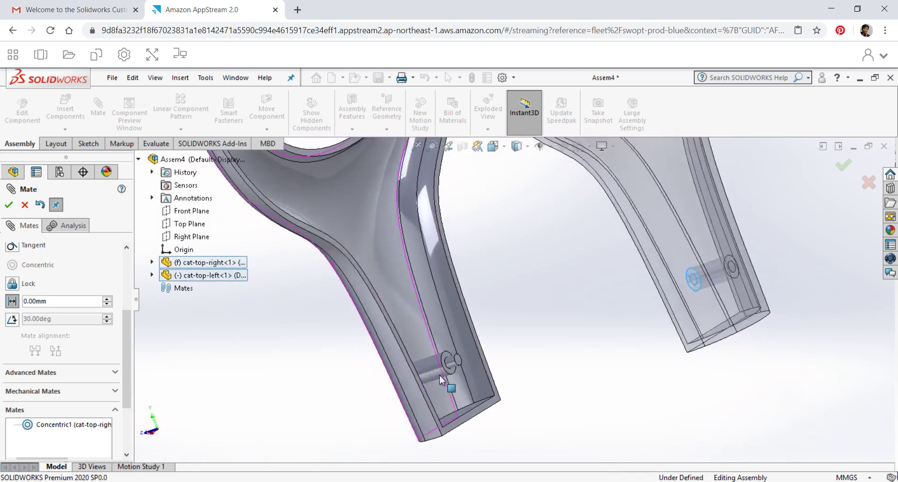
scroll(457, 371, down, 5)
scroll(456, 369, down, 1)
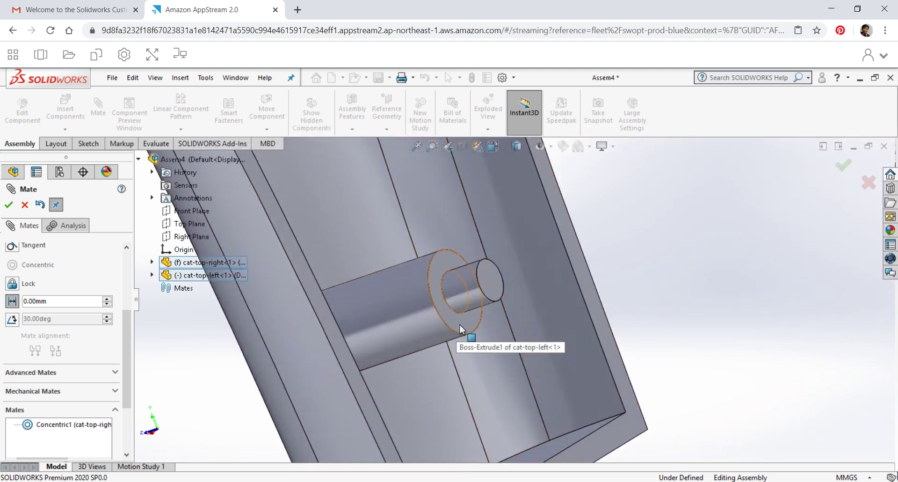
click(459, 324)
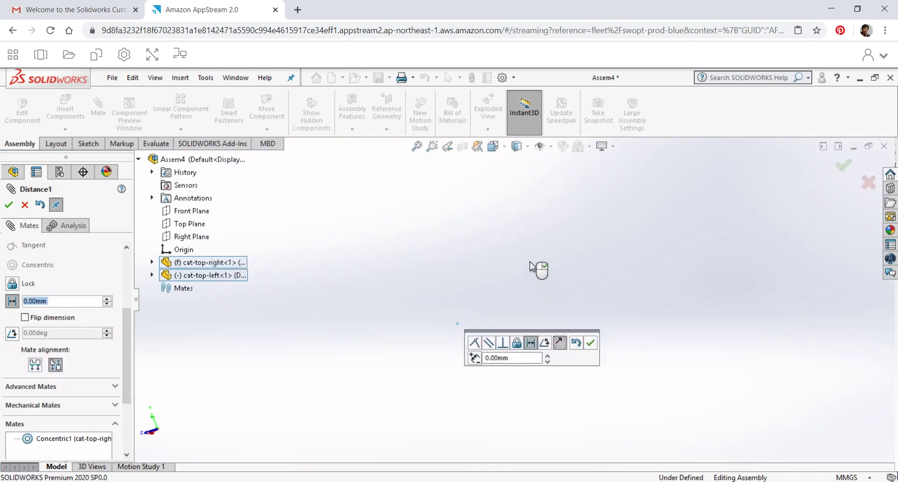
click(845, 171)
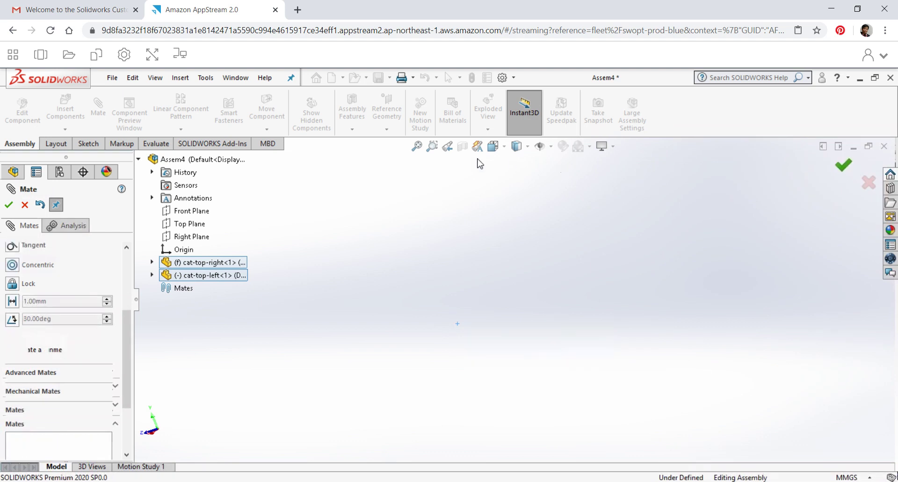
Zoom to fit and orbit the Y-shaped catapult top to a clearer angle.
click(417, 146)
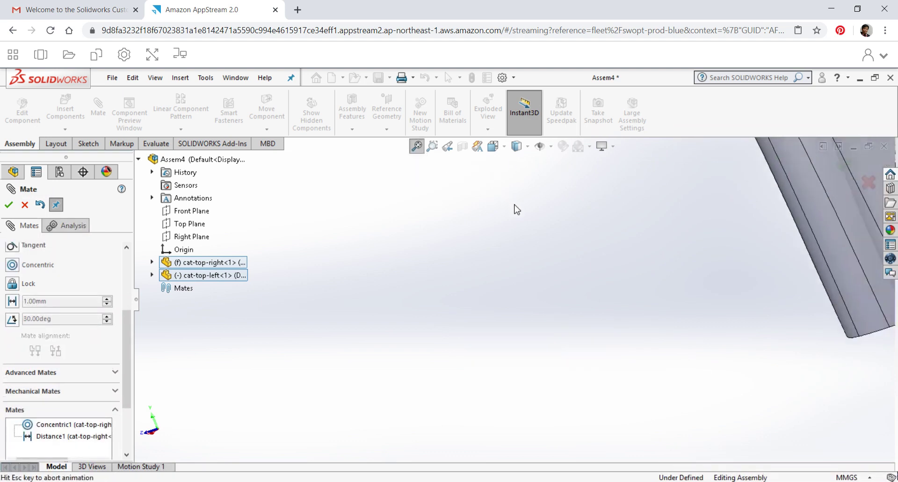
middle_drag(571, 291, 519, 327)
click(516, 335)
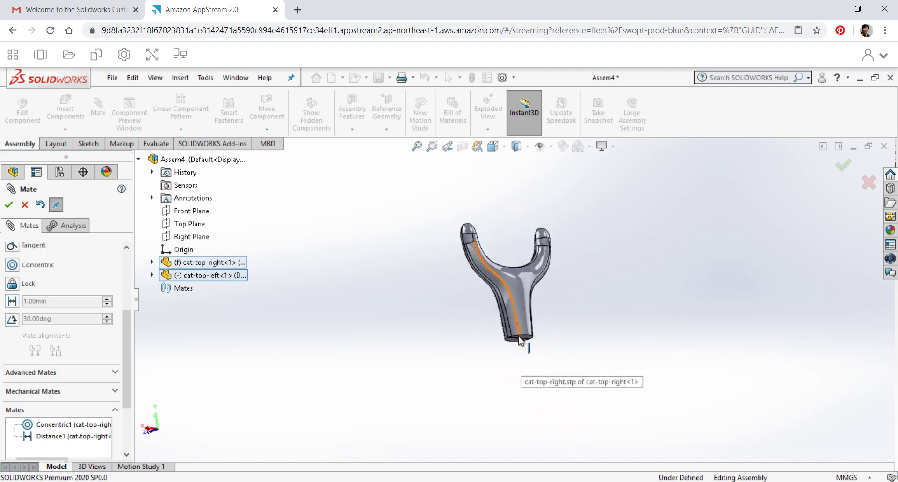
scroll(441, 327, down, 3)
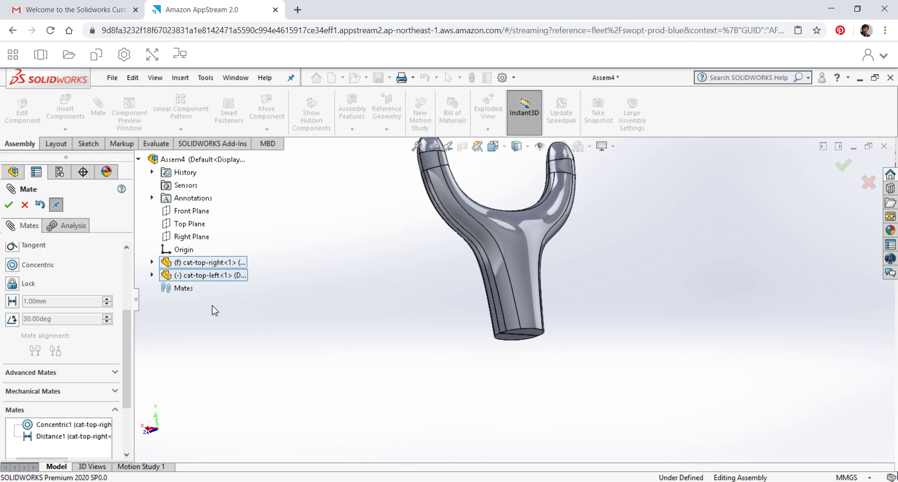
Add a Parallel mate between the Right Planes of cat-top-right and cat-top-left.
click(153, 275)
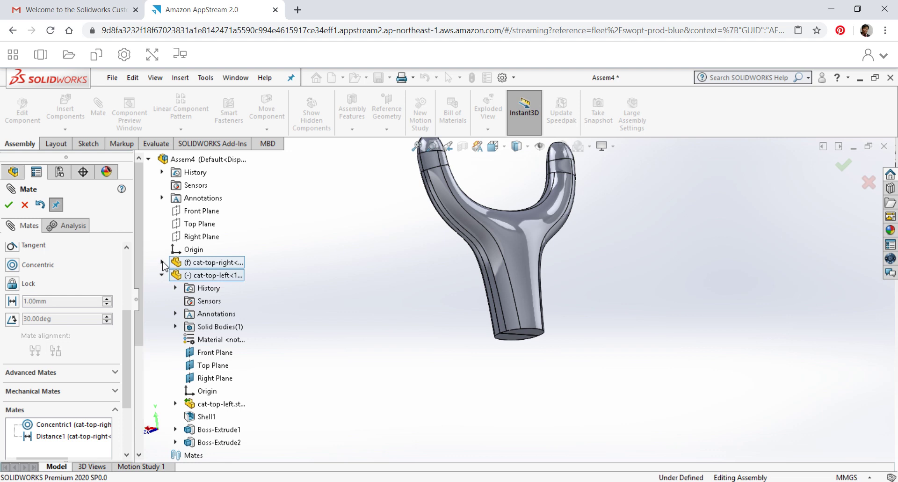
click(162, 262)
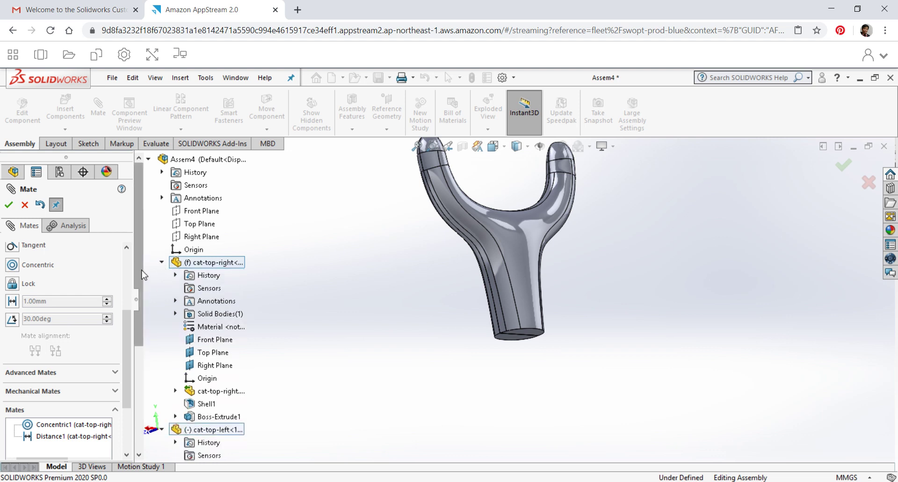
drag(142, 271, 142, 327)
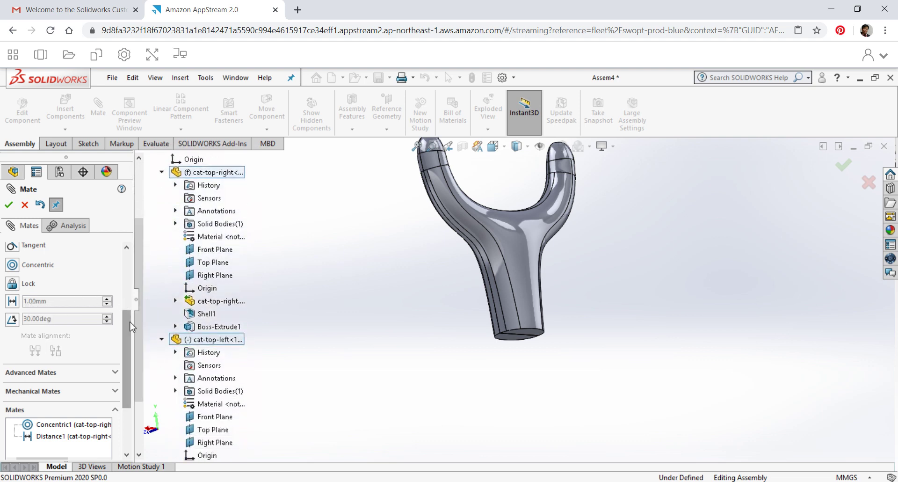
drag(130, 318, 124, 279)
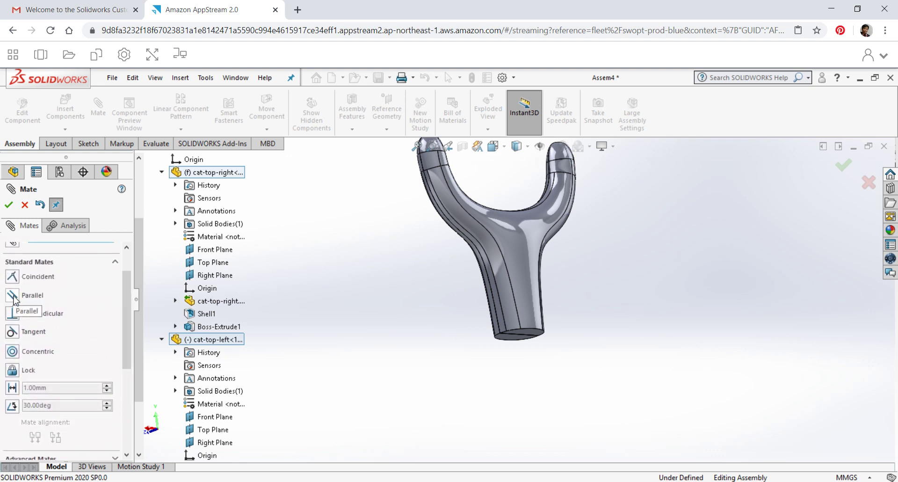
click(13, 296)
click(208, 276)
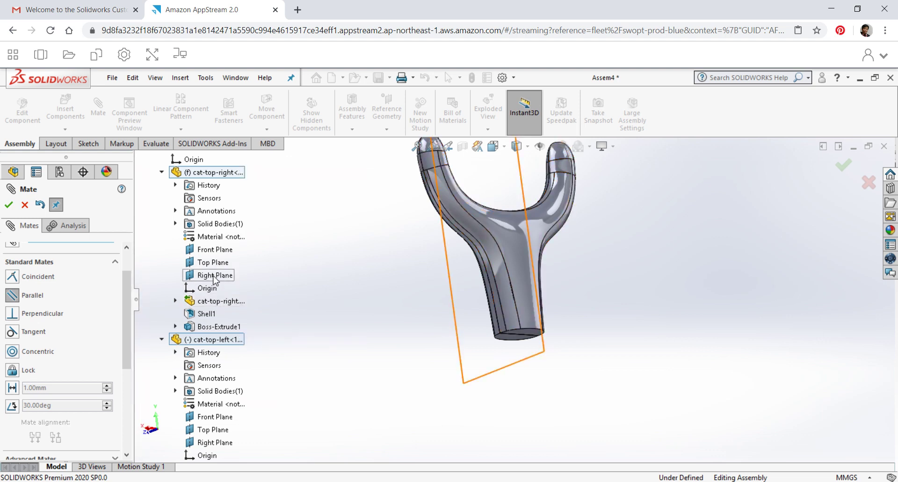
click(215, 276)
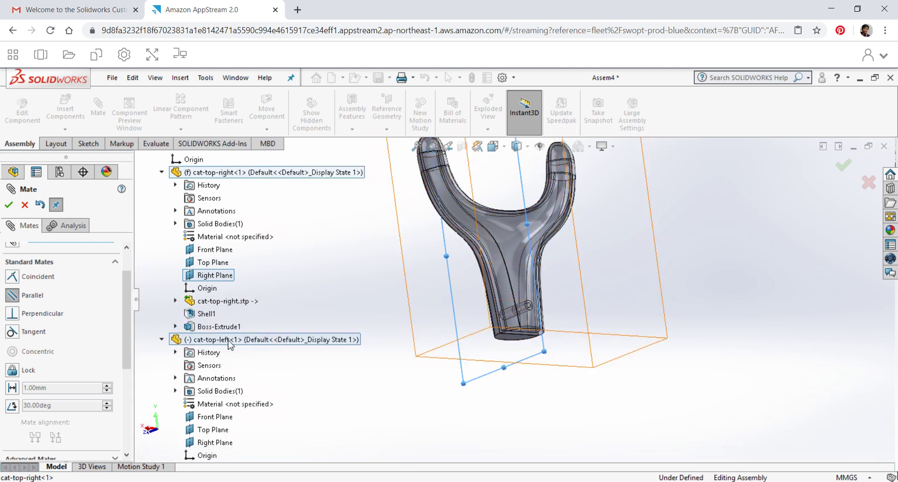
click(215, 441)
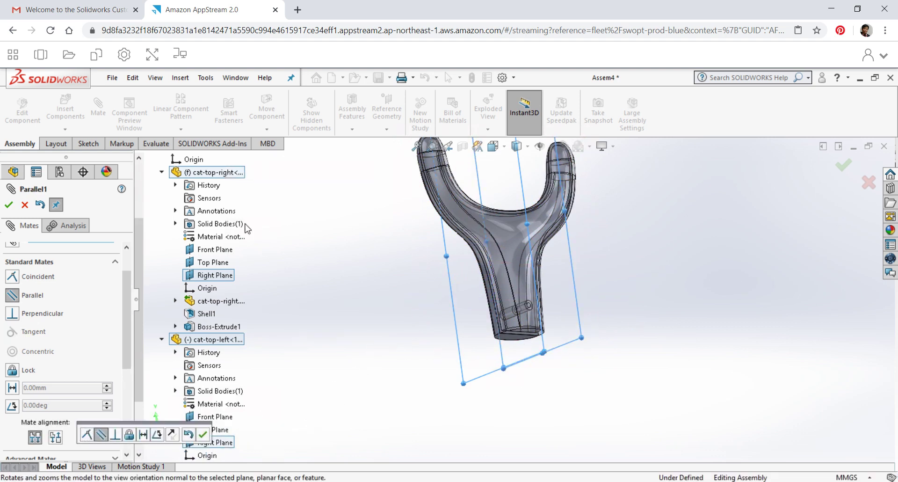
click(8, 205)
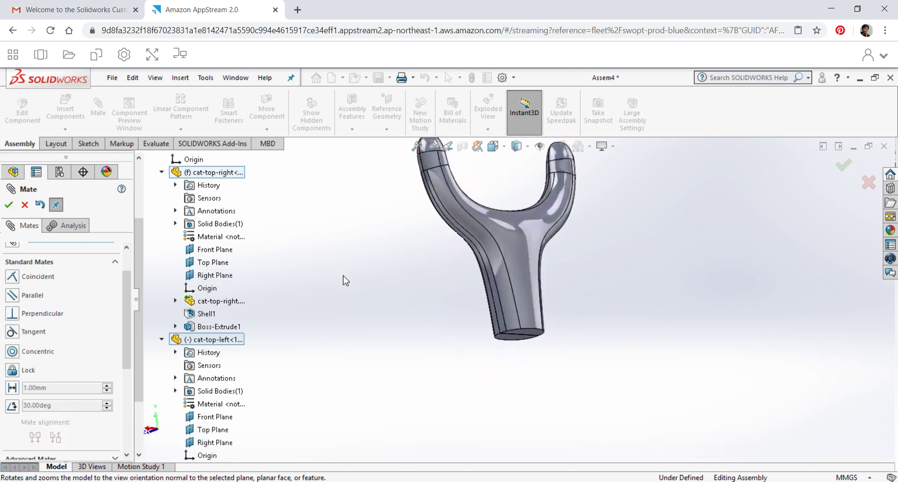
Review the Concentric1, Distance1 and Parallel1 mates and close the Mate command.
middle_drag(492, 299, 444, 341)
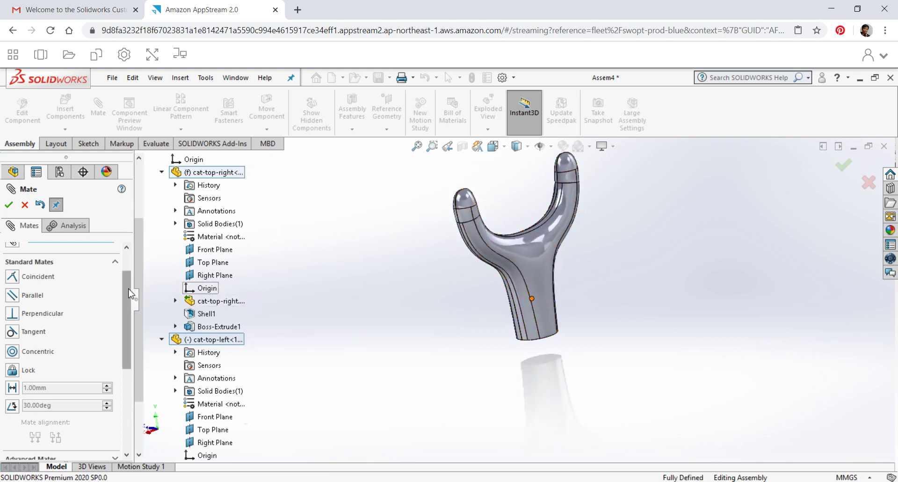
drag(133, 323, 123, 386)
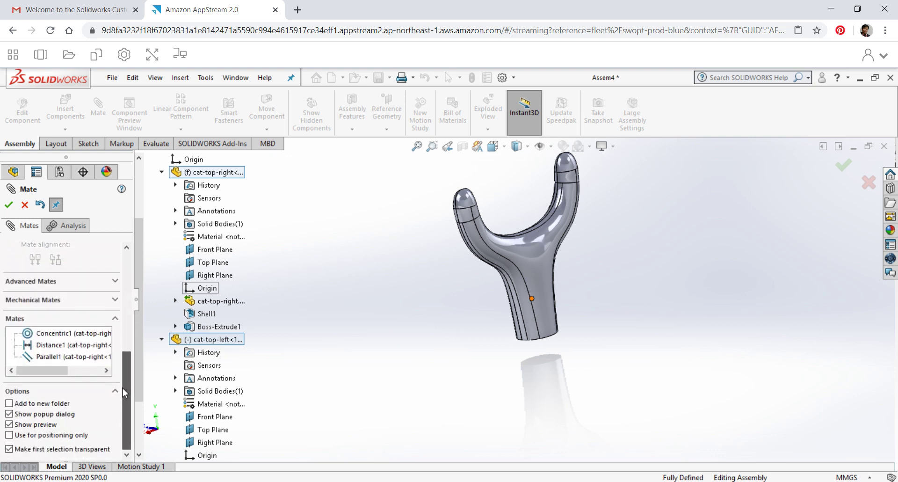
scroll(112, 346, up, 4)
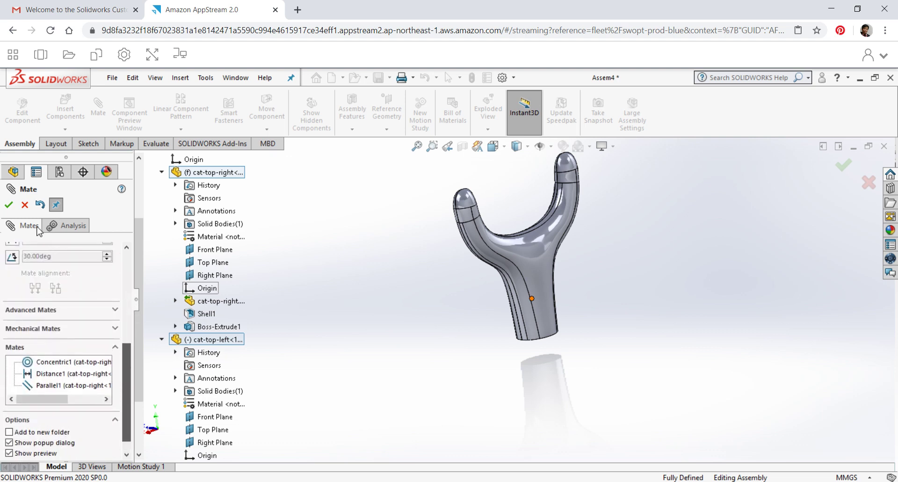
click(9, 205)
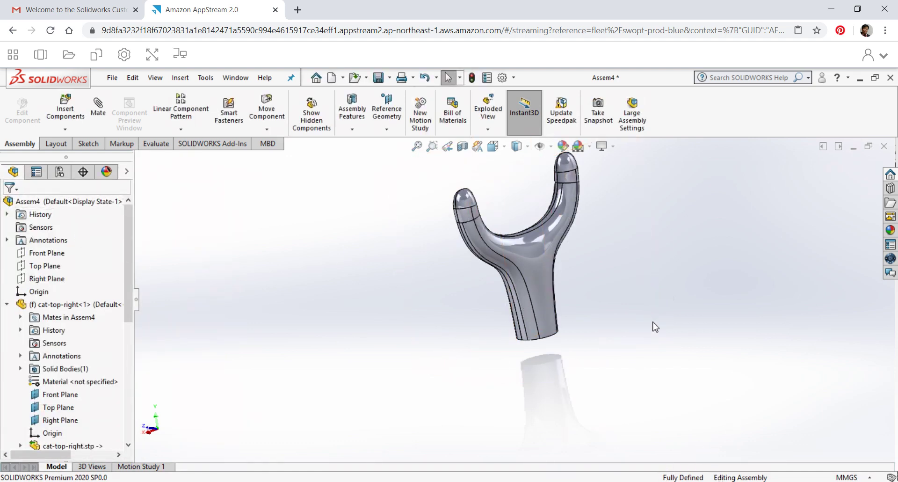
Zoom to fit, then rotate and pan the catapult top to inspect it.
key(f)
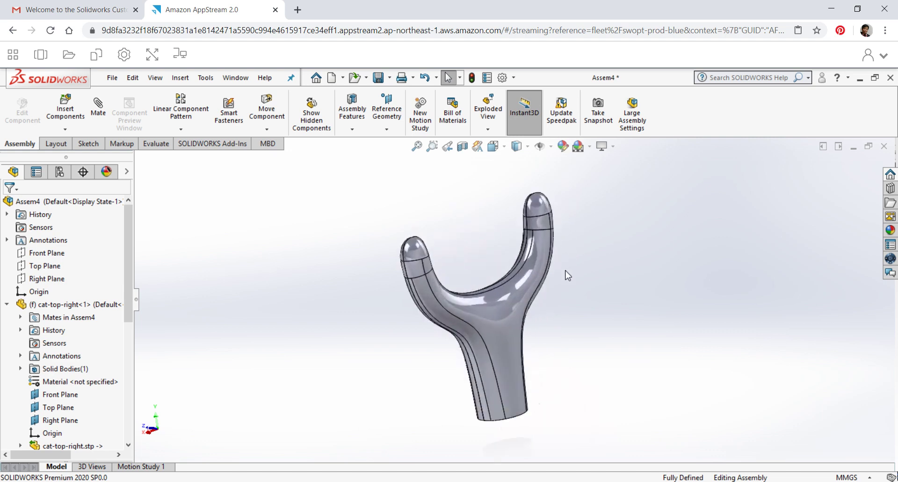
middle_drag(569, 315, 485, 329)
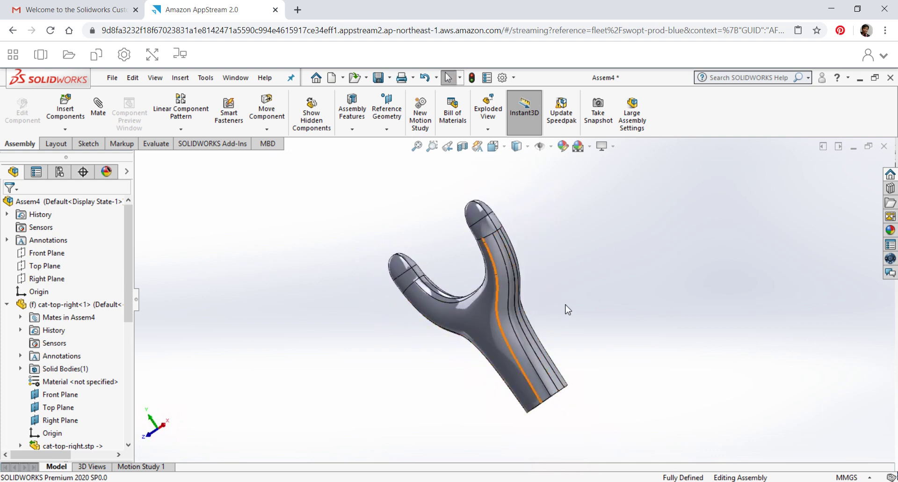
middle_drag(561, 306, 555, 263)
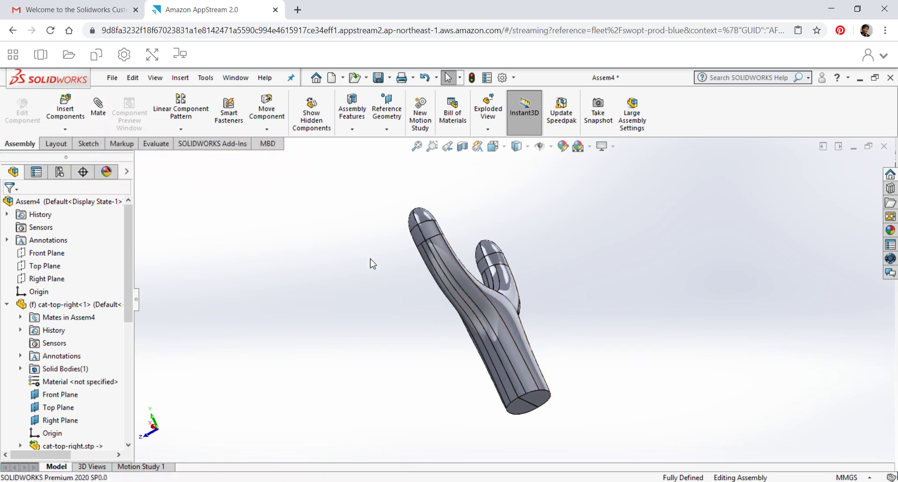
middle_drag(373, 273, 360, 302)
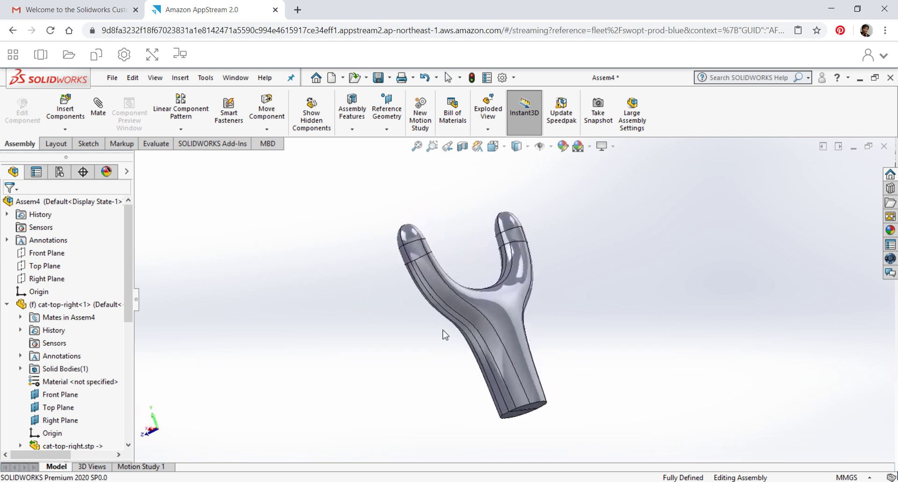
ctrl+middle_drag(617, 346, 611, 336)
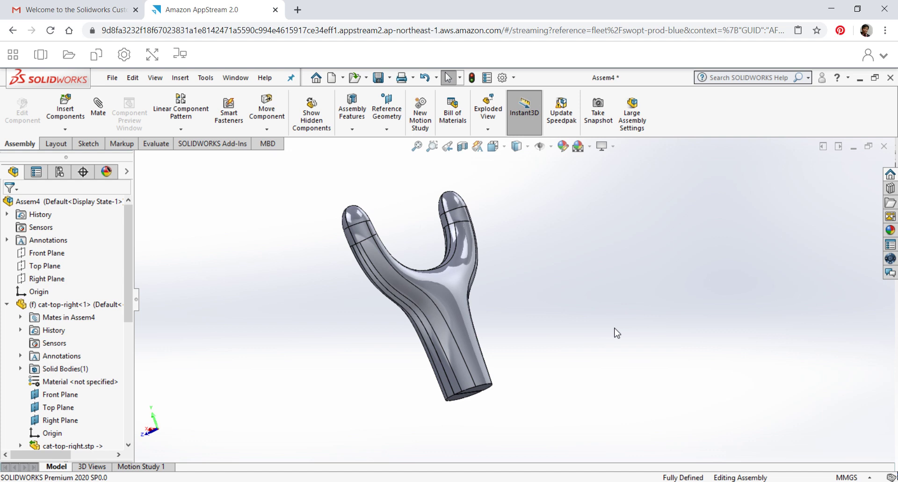